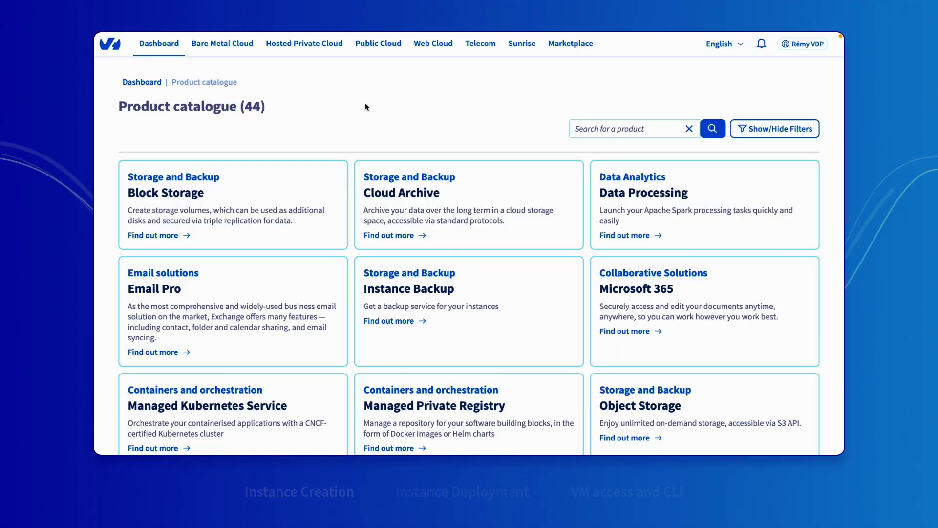
# - Go to the Public Cloud section to list the projects
pyautogui.click(386, 48)
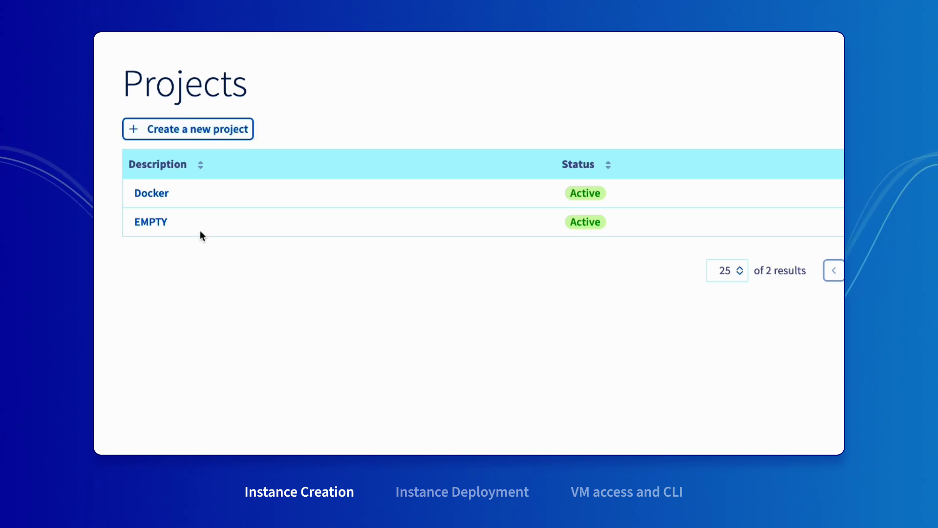
# - Start creating a new instance from the EMPTY project's Instances page
pyautogui.click(160, 230)
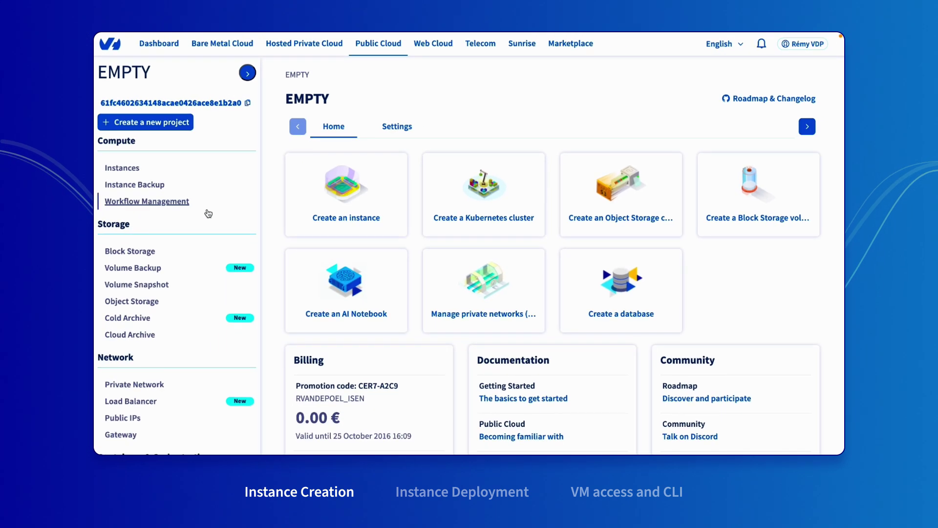
pyautogui.click(145, 173)
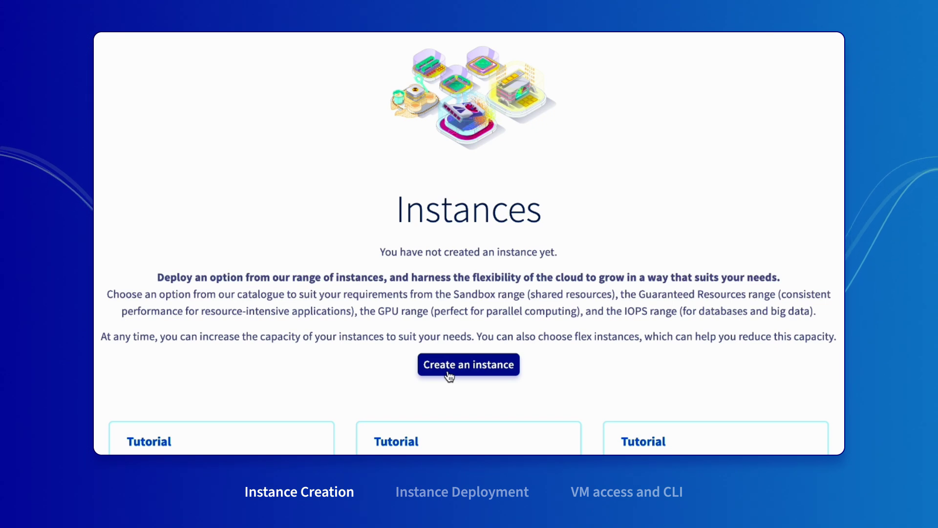
pyautogui.click(449, 375)
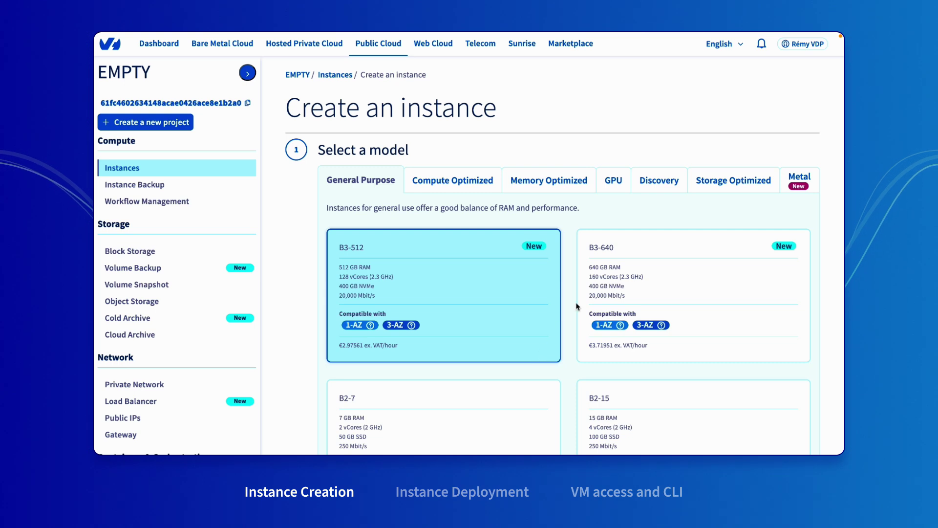
# - Show the GPU instance models category in the creation wizard
pyautogui.click(618, 190)
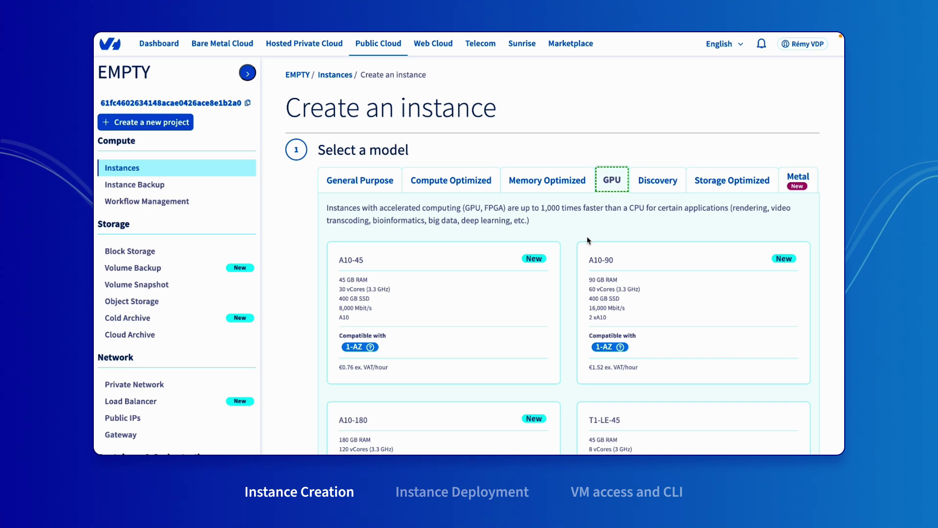
pyautogui.scroll(-10, 587, 240)
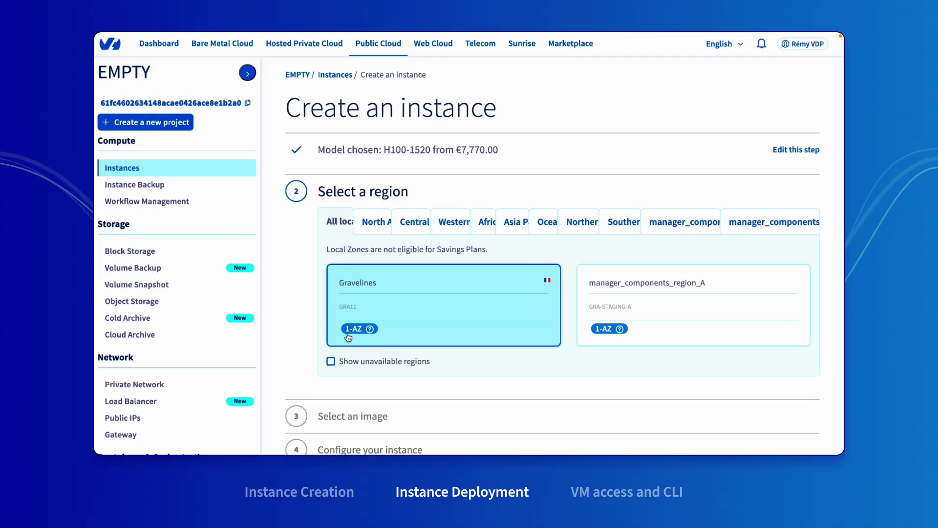
# - Select the Gravelines region and choose Ubuntu 24.04 as the instance image
pyautogui.click(405, 296)
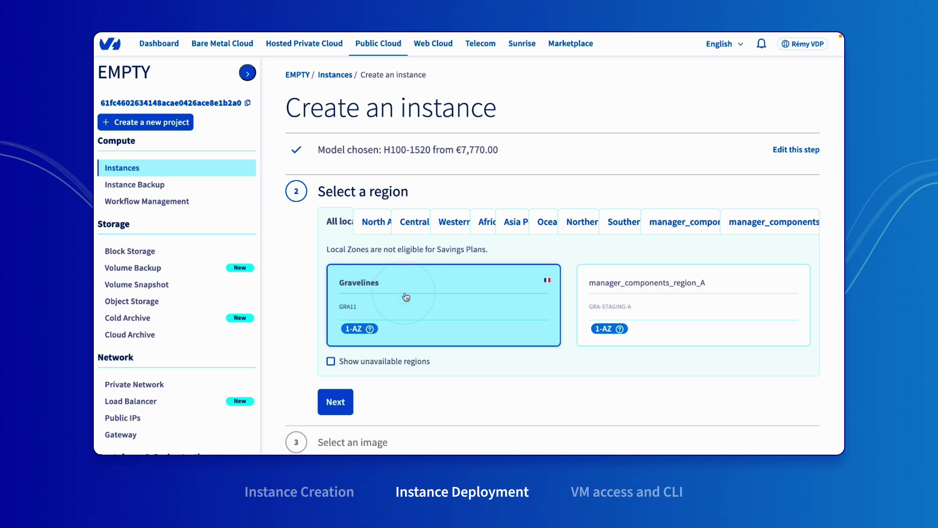
pyautogui.click(337, 403)
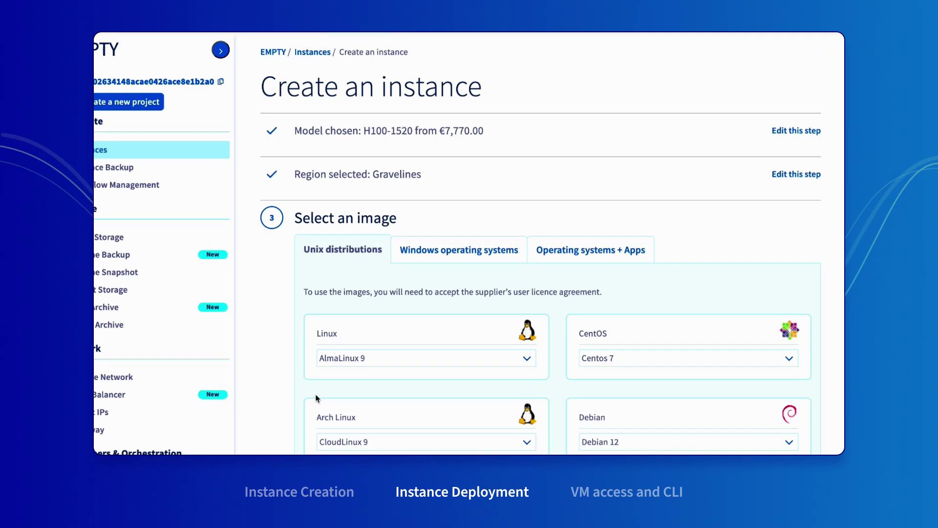
pyautogui.scroll(-3, 339, 400)
pyautogui.click(526, 327)
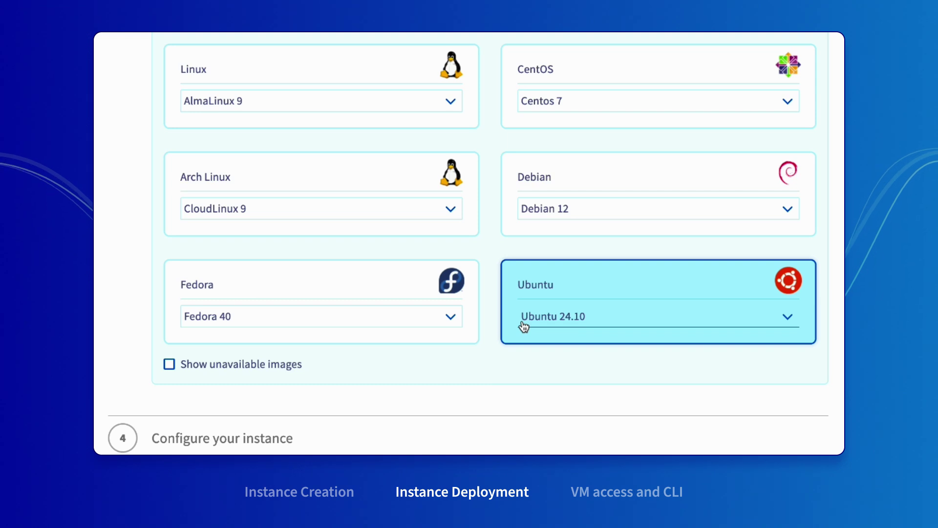
pyautogui.click(524, 325)
pyautogui.click(532, 358)
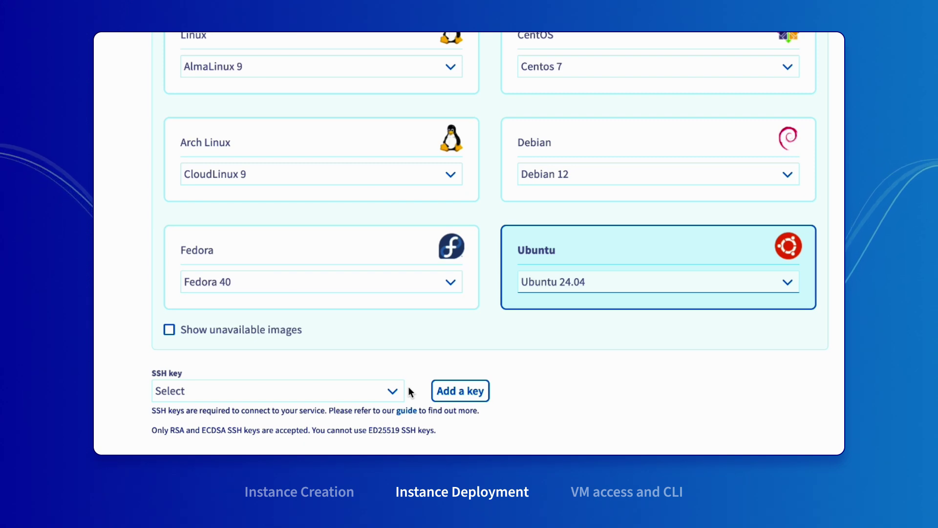
# - Add the pasted public key as SSH key MY_SSH_KEY and continue to configuration
pyautogui.click(442, 390)
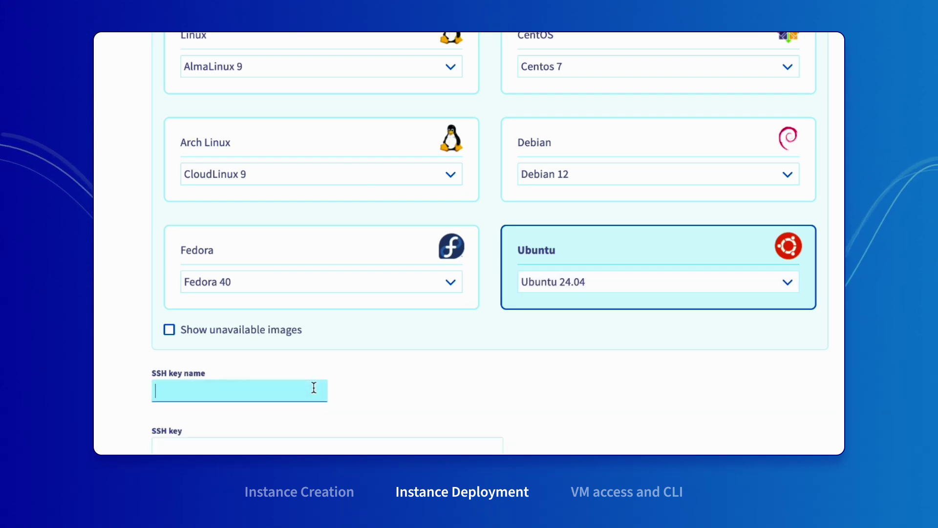
pyautogui.write('MY_SSH_KEY')
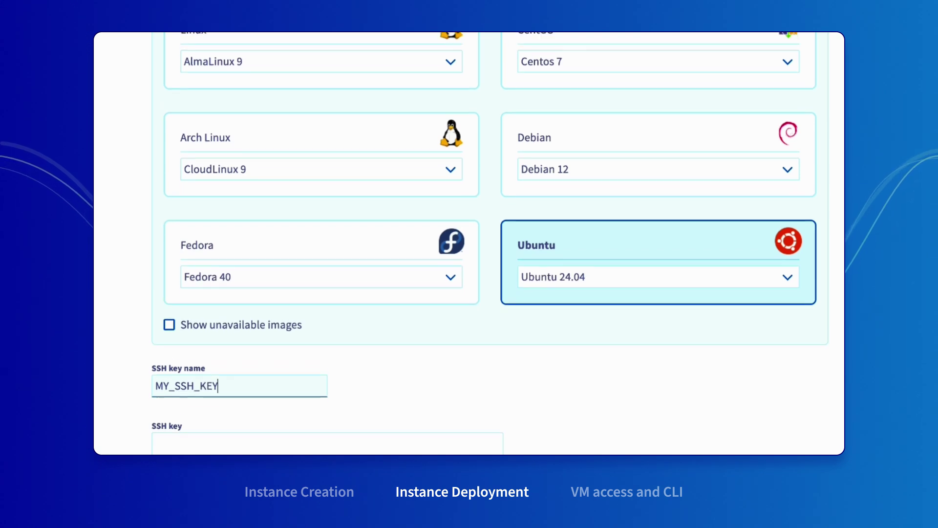
pyautogui.scroll(-2, 469, 293)
pyautogui.hotkey('ctrl', 'v')
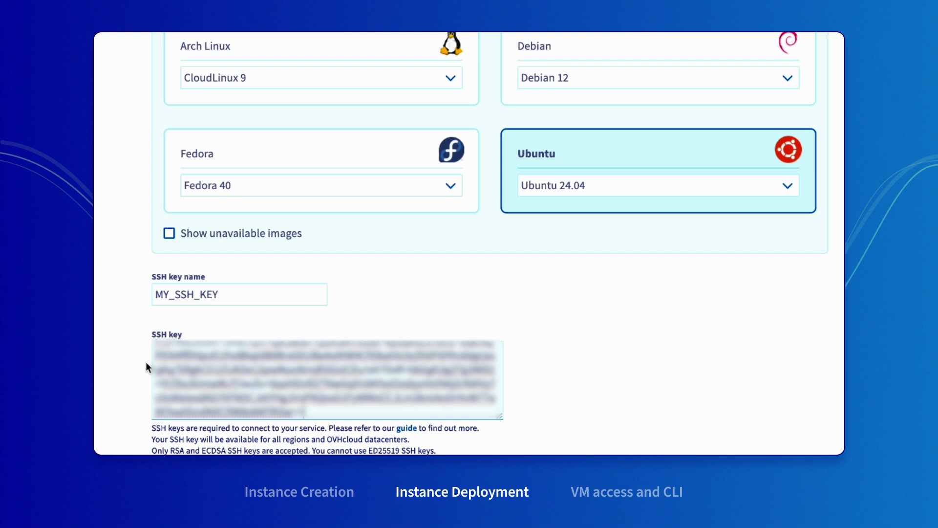
pyautogui.scroll(-2, 146, 362)
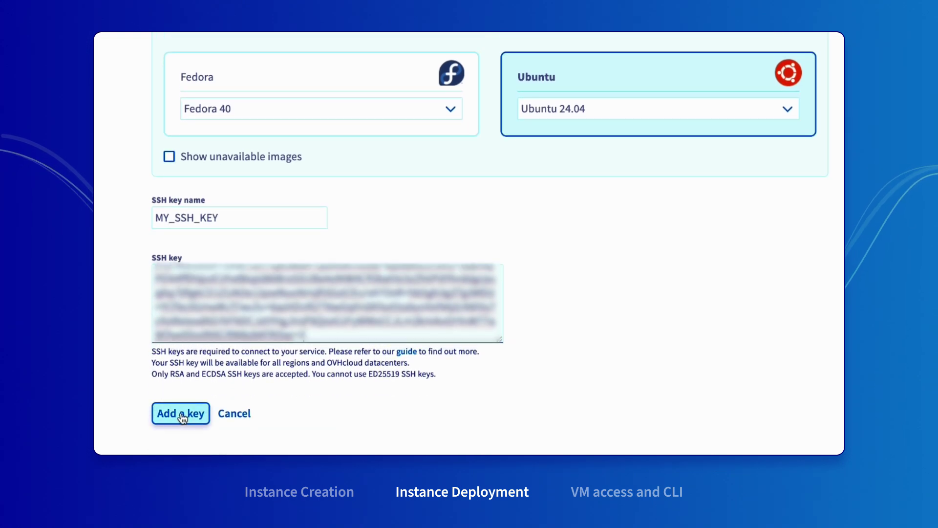
pyautogui.click(179, 414)
pyautogui.click(194, 313)
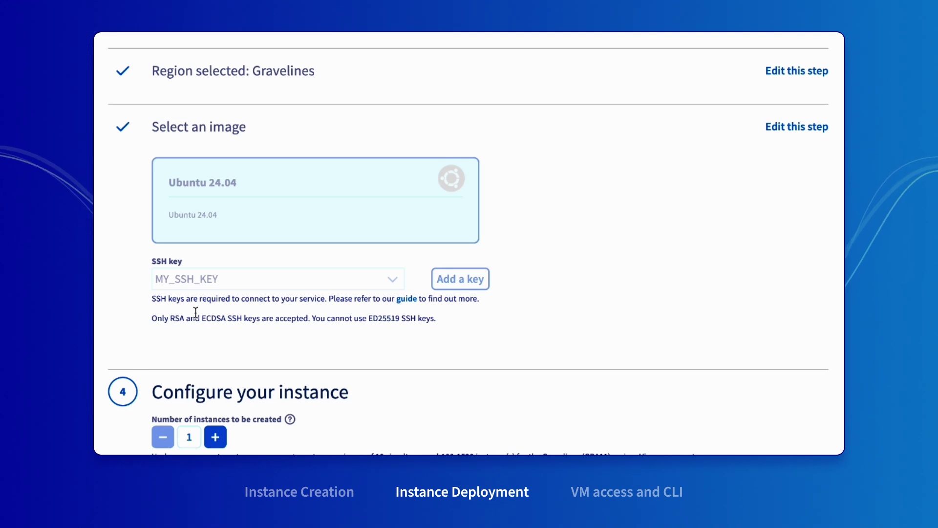
pyautogui.scroll(-3, 195, 312)
pyautogui.scroll(-2, 196, 312)
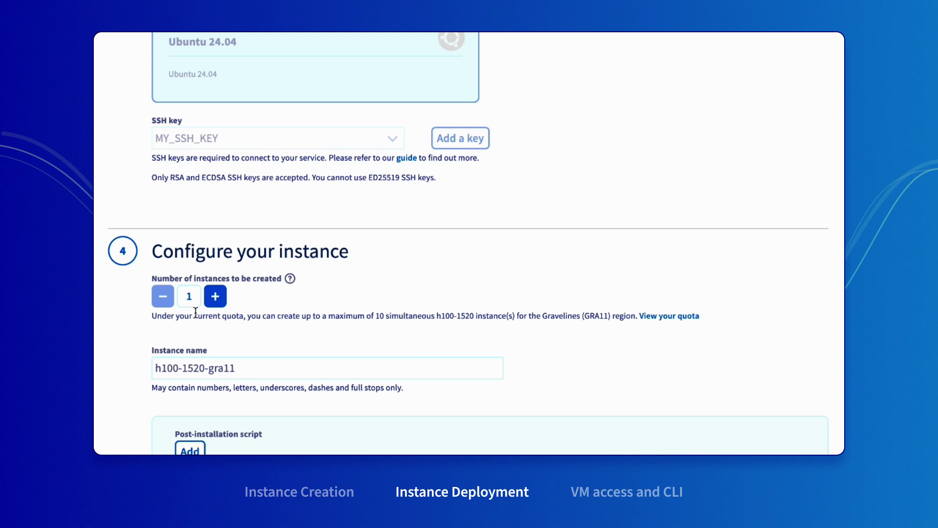
pyautogui.scroll(-2, 195, 312)
pyautogui.scroll(-2, 196, 312)
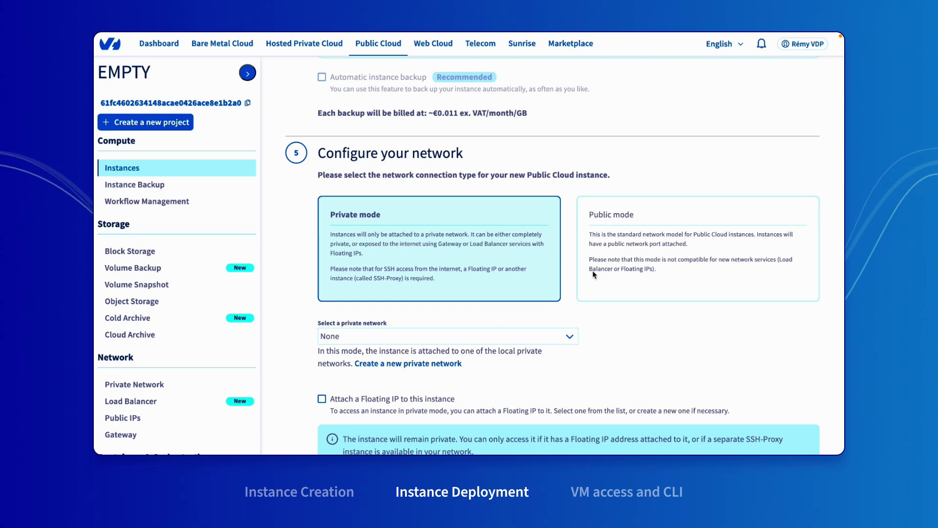
# - Set the instance network to Public mode and continue to the Billing step
pyautogui.click(642, 228)
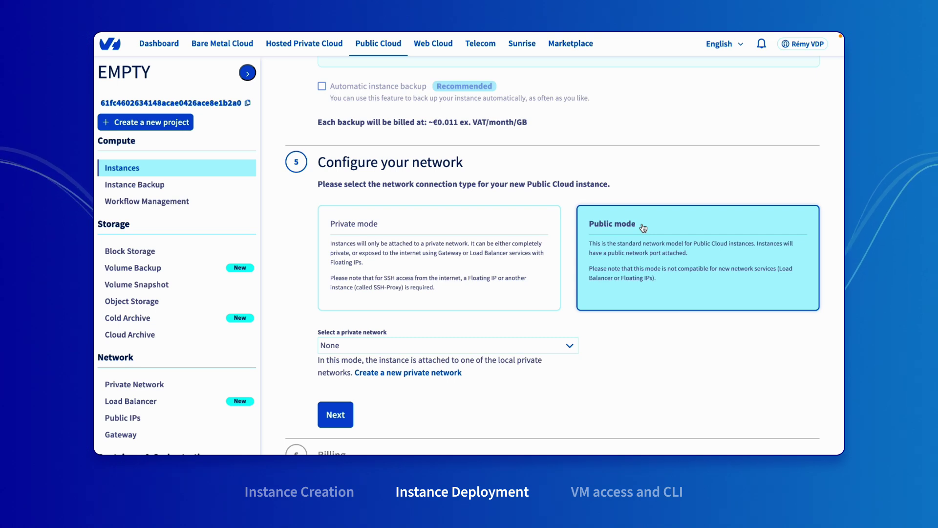
pyautogui.click(540, 236)
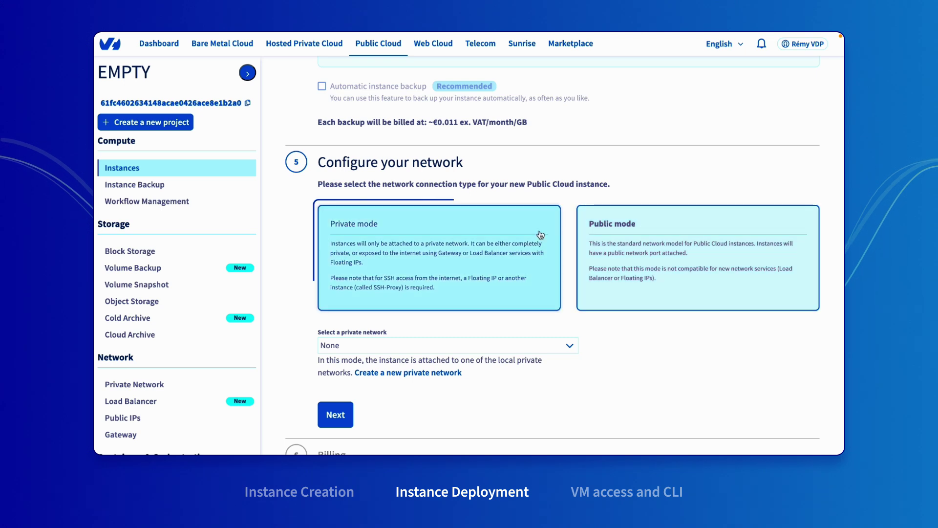
pyautogui.click(603, 251)
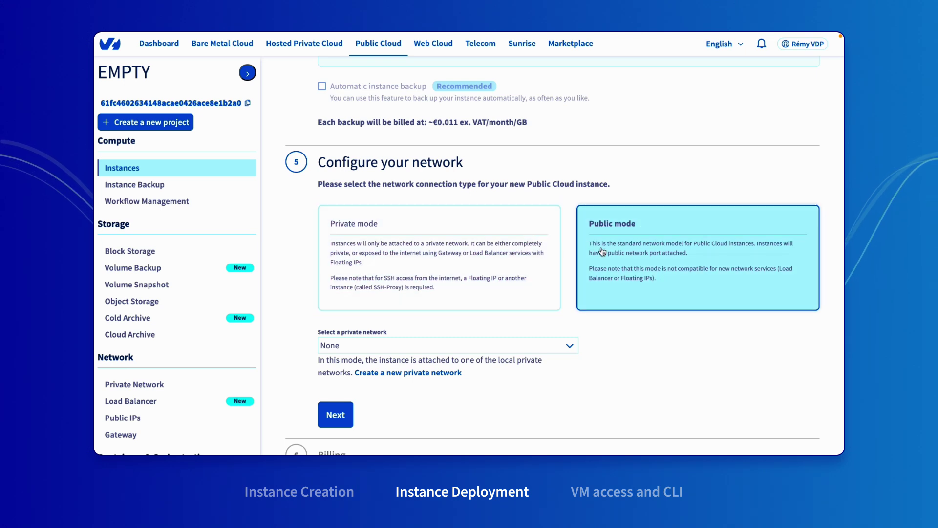
pyautogui.click(335, 414)
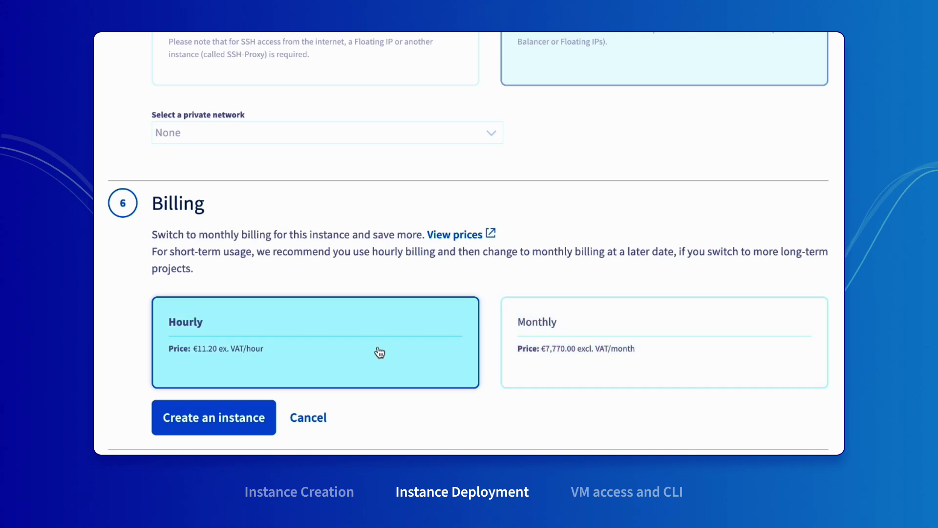
# - Create the H100 instance on hourly billing
pyautogui.click(244, 428)
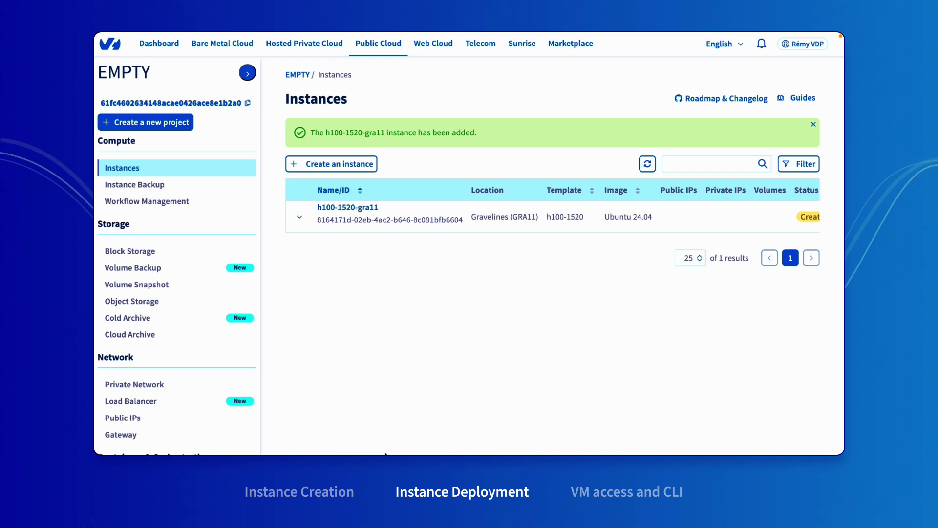
pyautogui.hscroll(2, 729, 224)
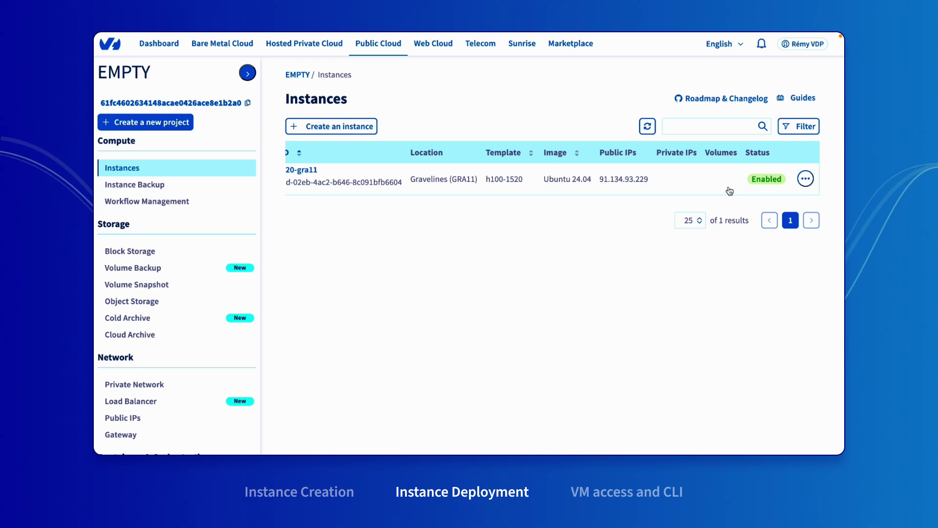
# - Select the instance's public IP 91.134.93.229 to copy it
pyautogui.moveTo(600, 182); pyautogui.dragTo(648, 186)
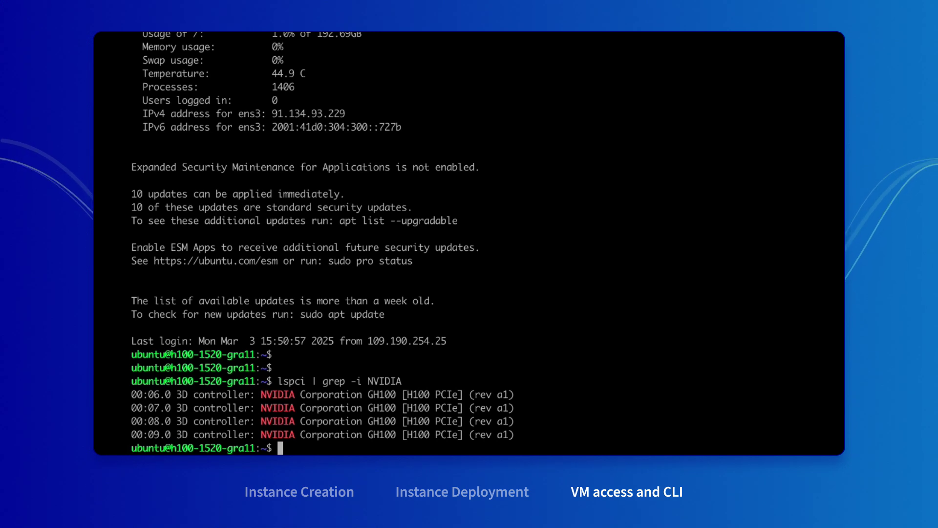
# - Space out the terminal output after listing the four NVIDIA H100 controllers with lspci
pyautogui.press('Return')
pyautogui.press('Return')
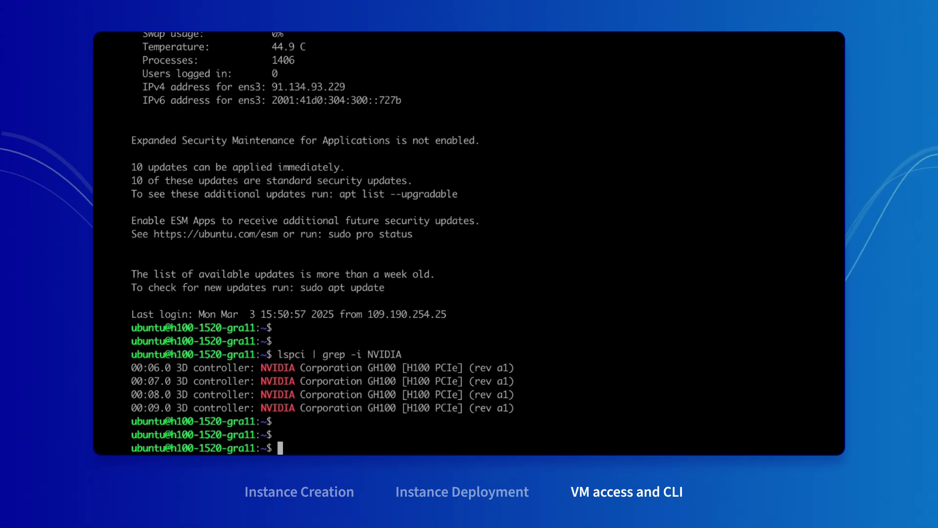
pyautogui.write('wget https://developer.download.nvidia.com/compute/cuda/repos/ubuntu2404/x86_64/cuda-keyring_1.1-1_all.deb')
# - Download cuda-keyring_1.1-1_all.deb with wget and install it with dpkg
pyautogui.press('Return')
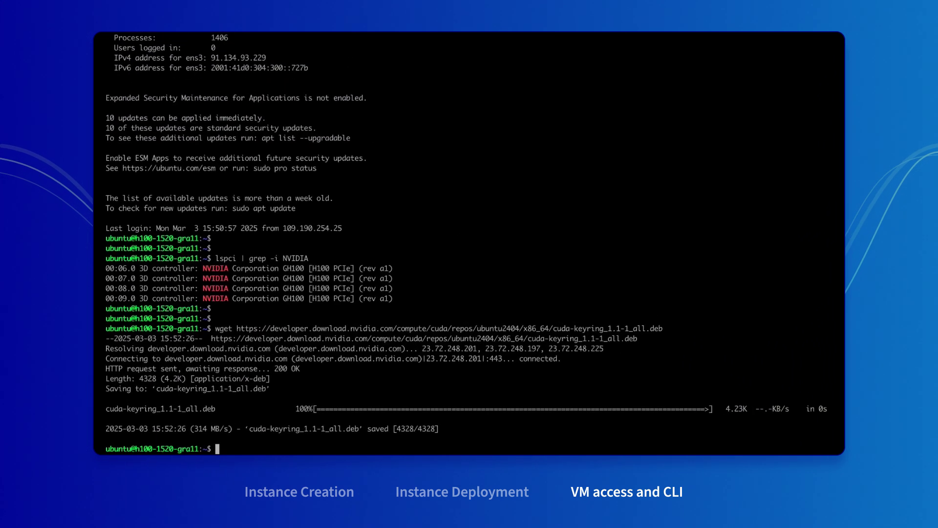
pyautogui.write('sudo dpkg -i cuda-keyring_1.1-1_all.deb')
pyautogui.press('Return')
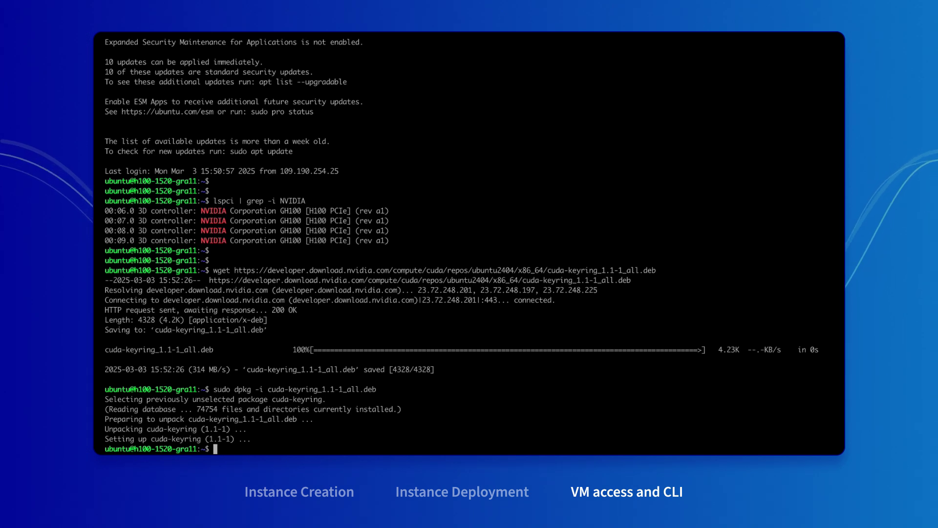
pyautogui.write('sudo apt-get update')
# - Run apt-get update then apt-get upgrade, answering y to install CUDA 12.8
pyautogui.press('Return')
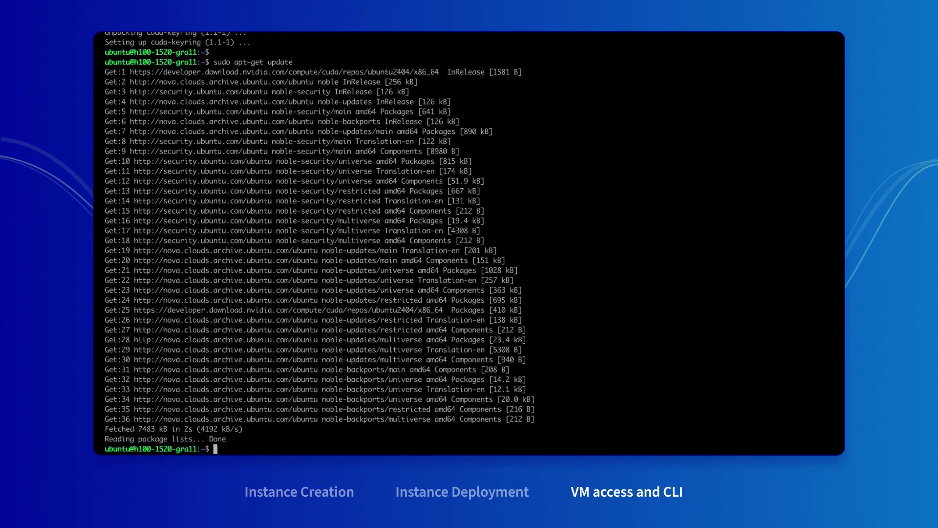
pyautogui.write('sudo apt-get upgrade')
pyautogui.press('Return')
pyautogui.write('y')
pyautogui.press('Return')
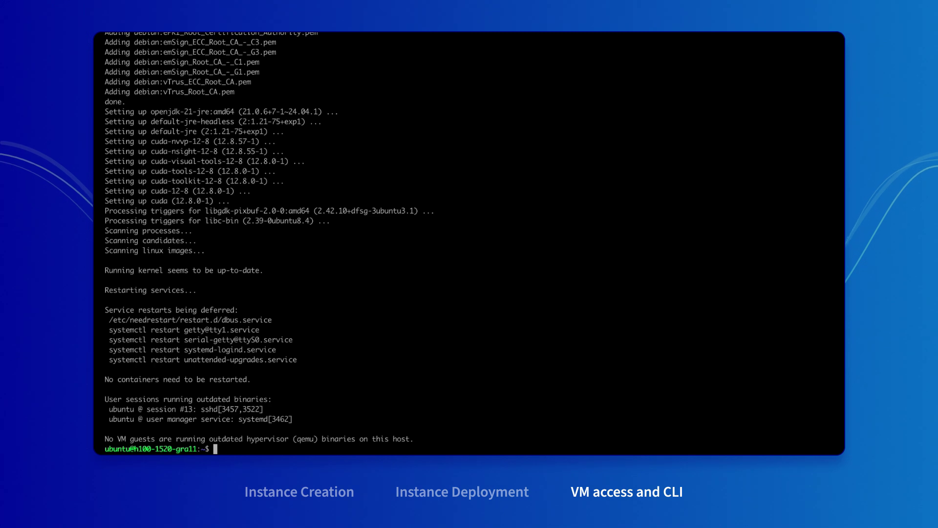
pyautogui.write('nvidia-smi')
# - Run nvidia-smi and confirm four NVIDIA H100 PCIe GPUs with driver 570.86.15 and CUDA 12.8
pyautogui.press('Return')
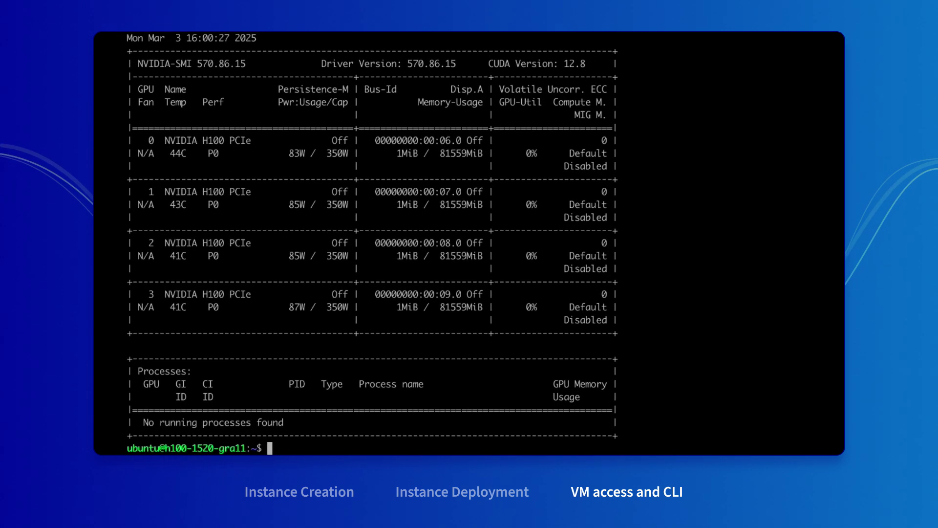